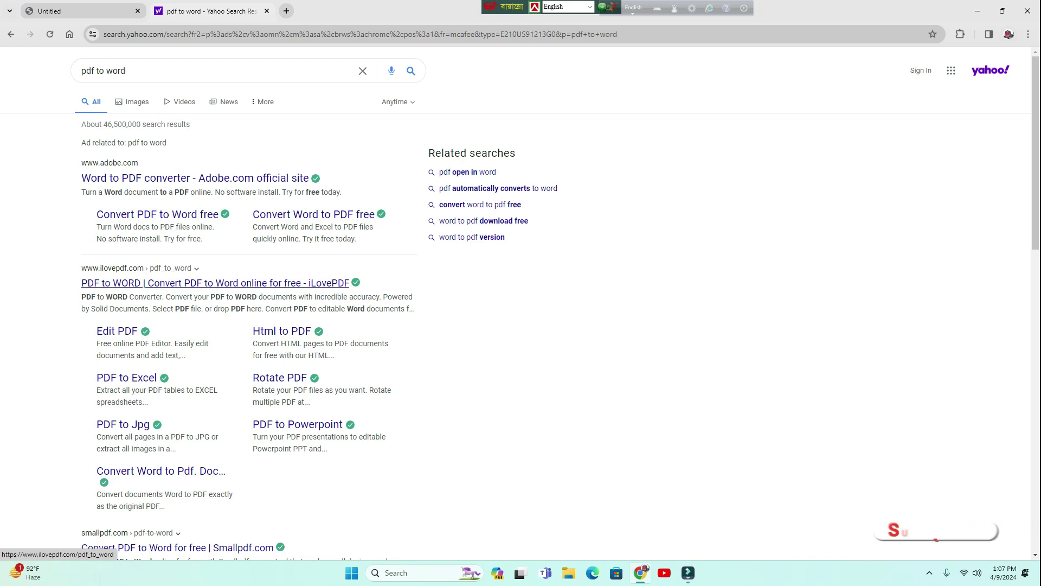
Step: Open iLovePDF's PDF to Word converter from the search results and load the PDF file stored on the Desktop
{"action": "left_click", "coordinate": [215, 282]}
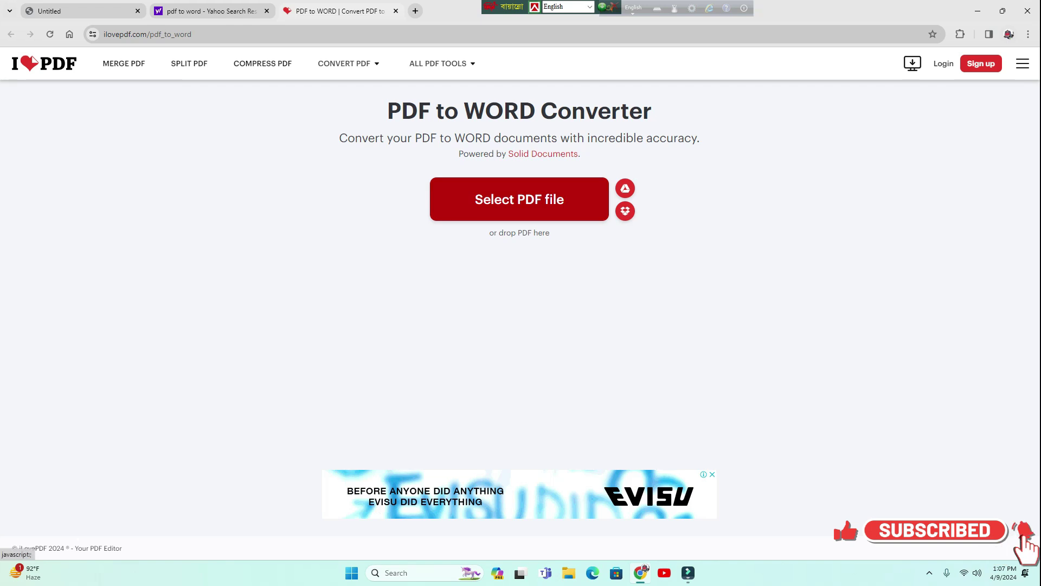
{"action": "left_click", "coordinate": [519, 199]}
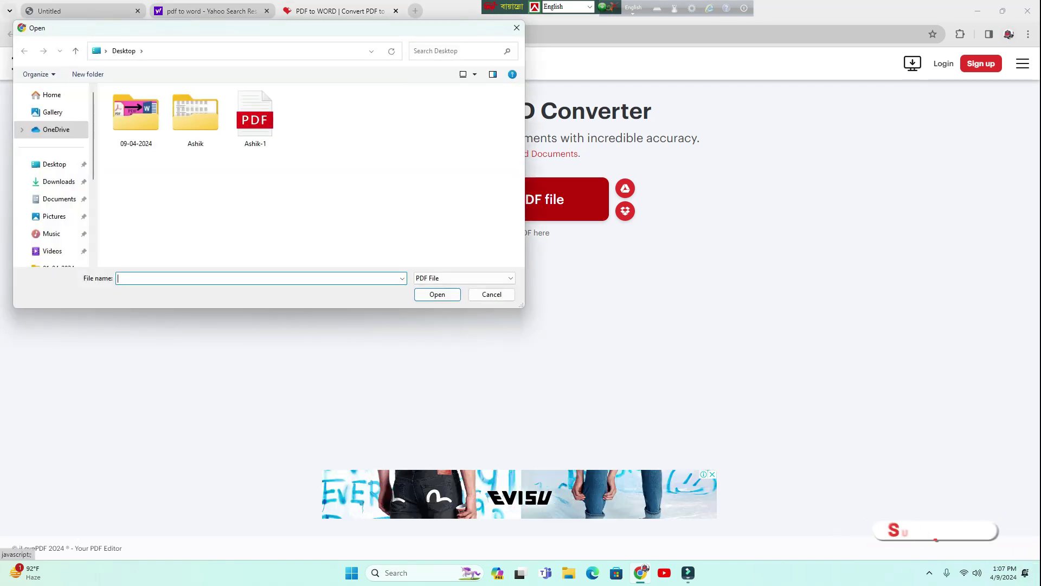
{"action": "left_click", "coordinate": [255, 116]}
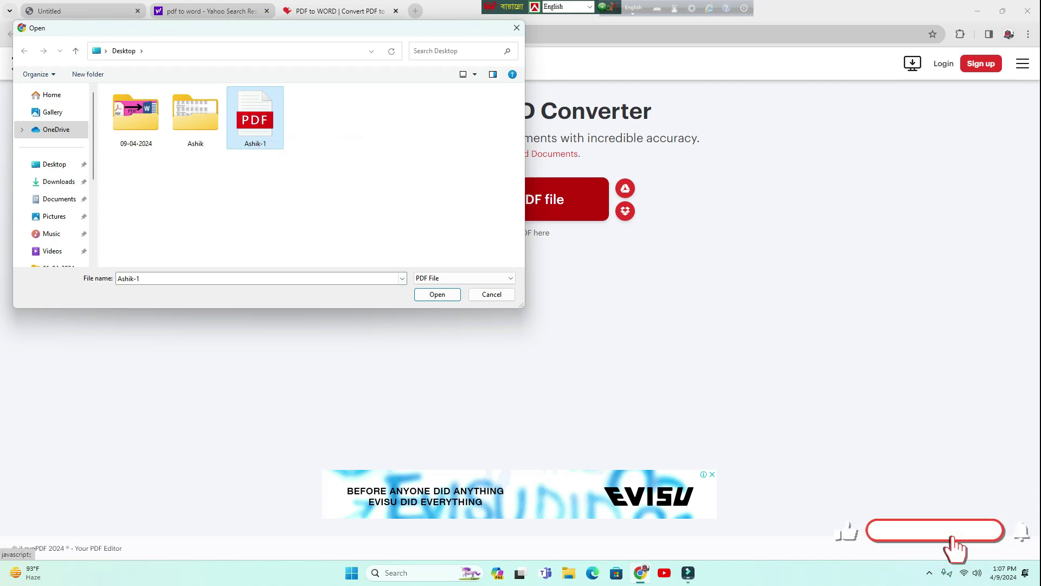
{"action": "left_click", "coordinate": [437, 294]}
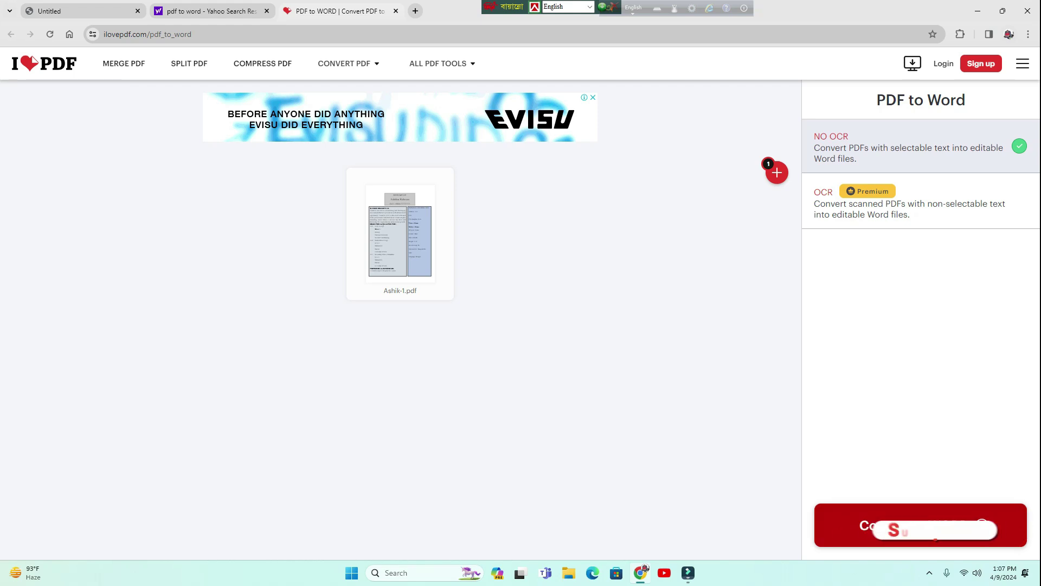
Step: Convert the loaded PDF to an editable Word document, download it and show the recent downloads
{"action": "left_click", "coordinate": [921, 534]}
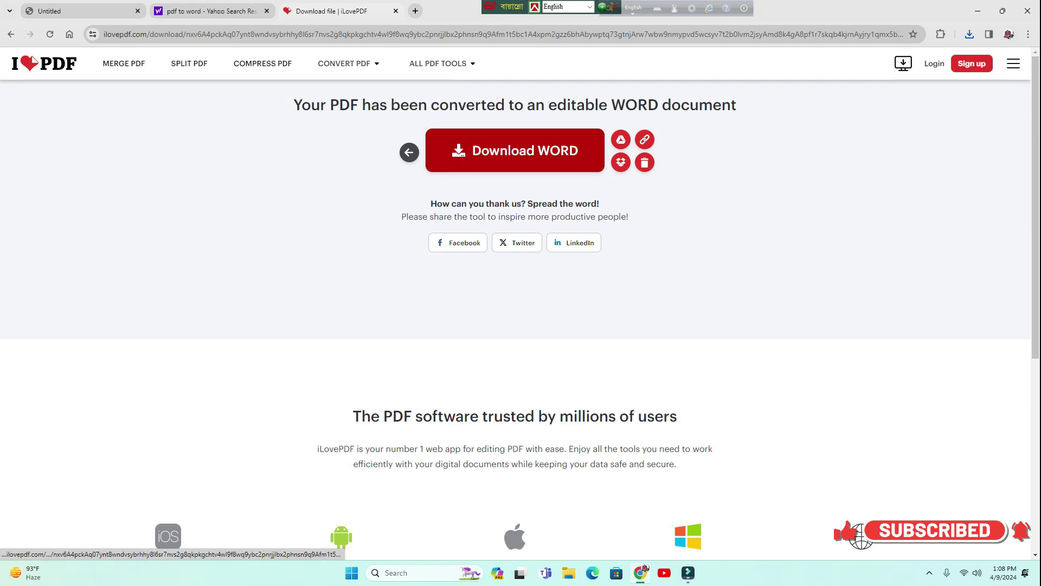
{"action": "left_click", "coordinate": [516, 150]}
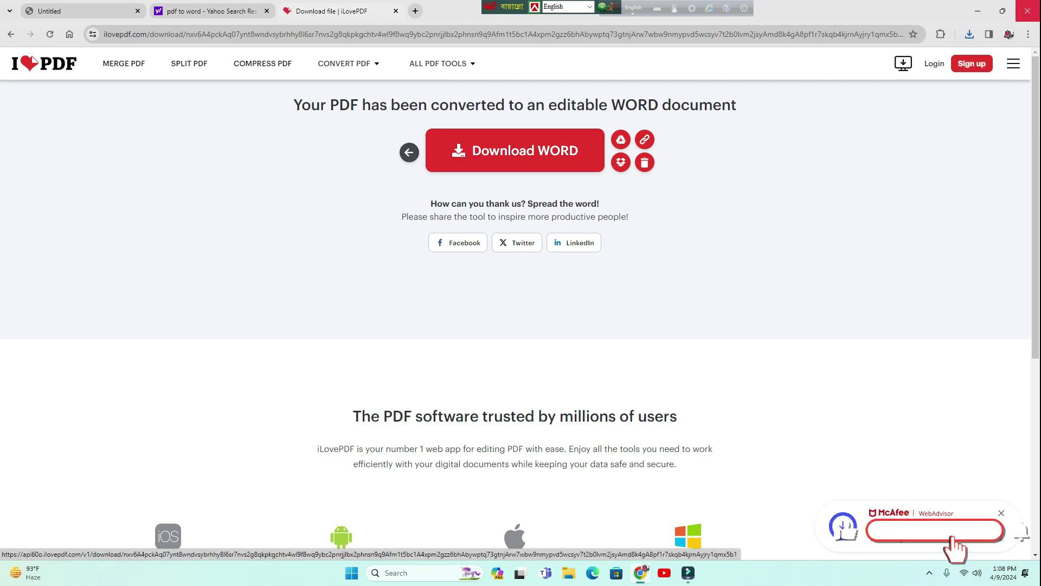
{"action": "left_click", "coordinate": [969, 34]}
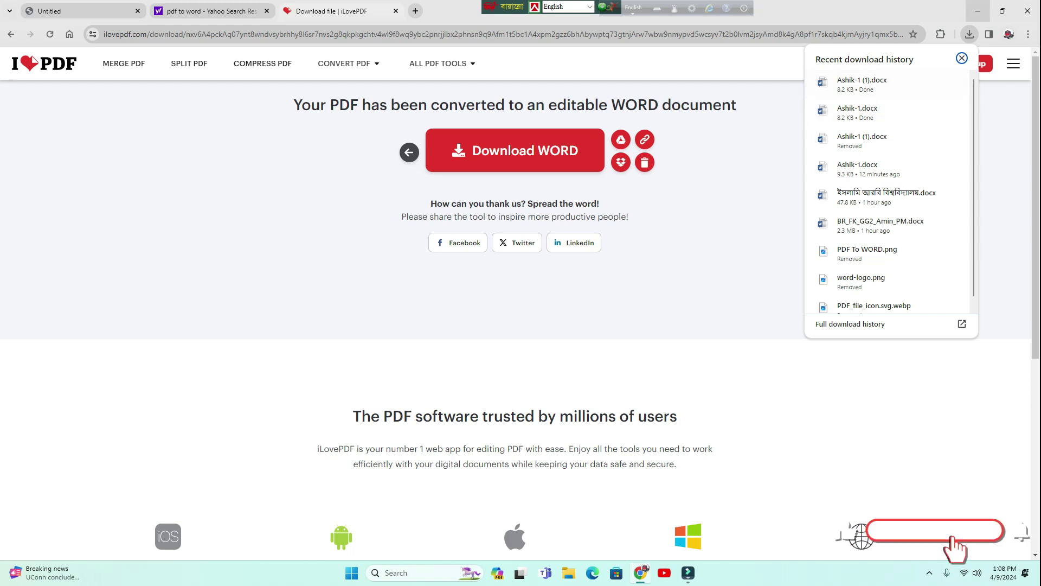
Step: Switch to File Explorer, open the newest converted Word document from the Downloads folder and enable editing
{"action": "left_click", "coordinate": [977, 11]}
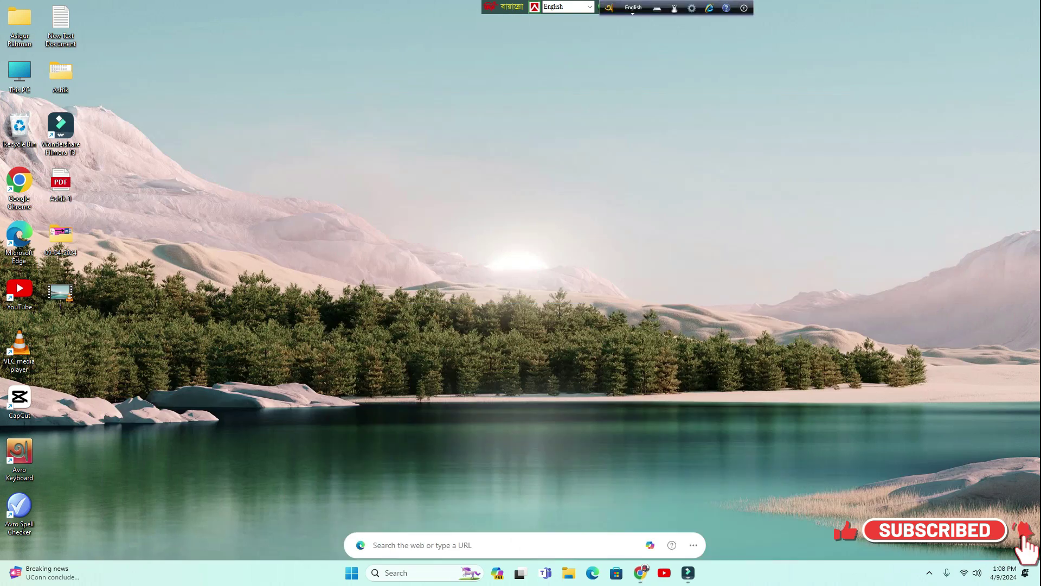
{"action": "right_click", "coordinate": [450, 105]}
{"action": "left_click", "coordinate": [477, 149]}
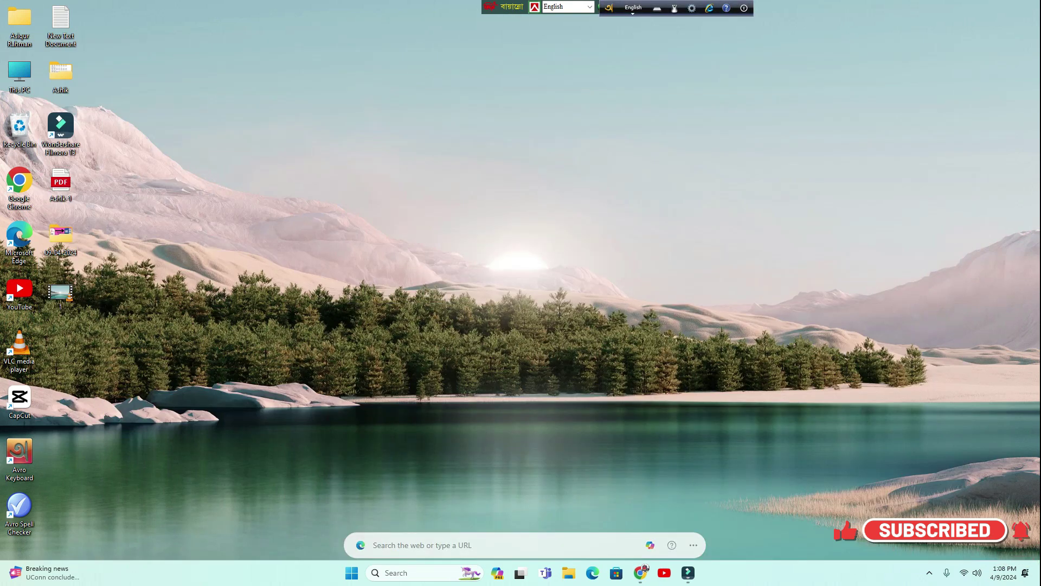
{"action": "double_click", "coordinate": [20, 73]}
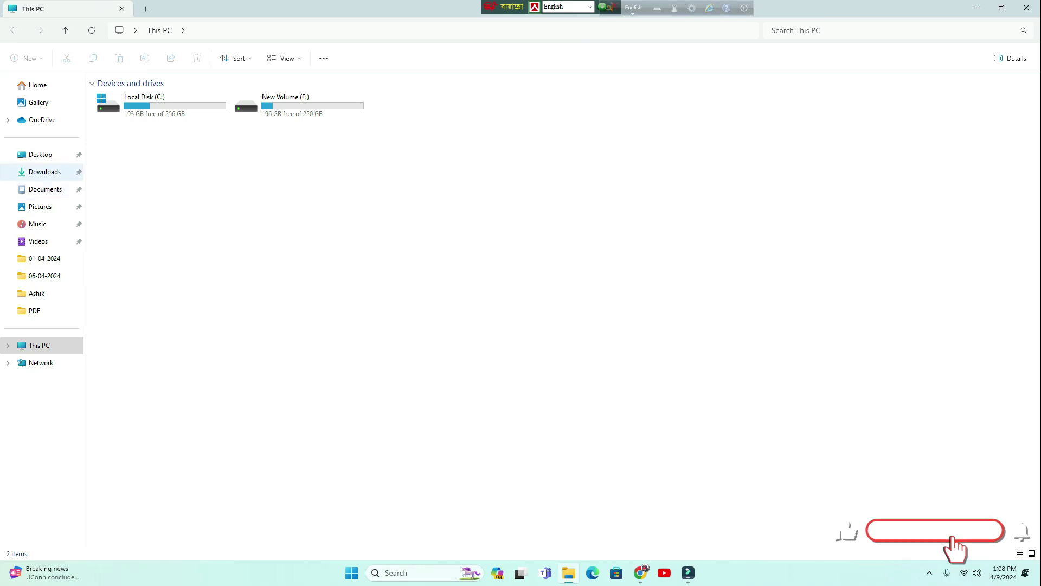
{"action": "left_click", "coordinate": [44, 172]}
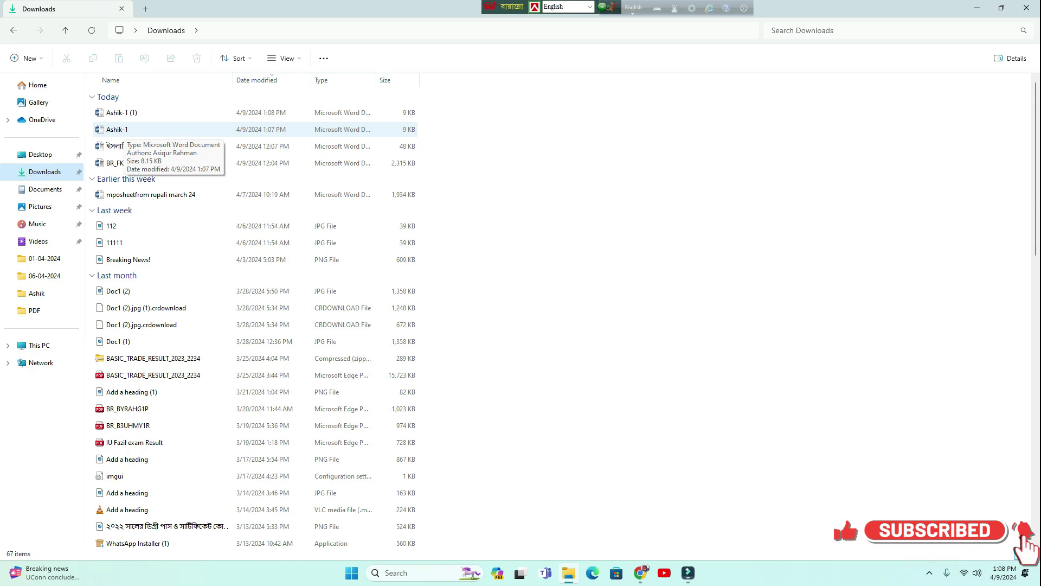
{"action": "double_click", "coordinate": [120, 112]}
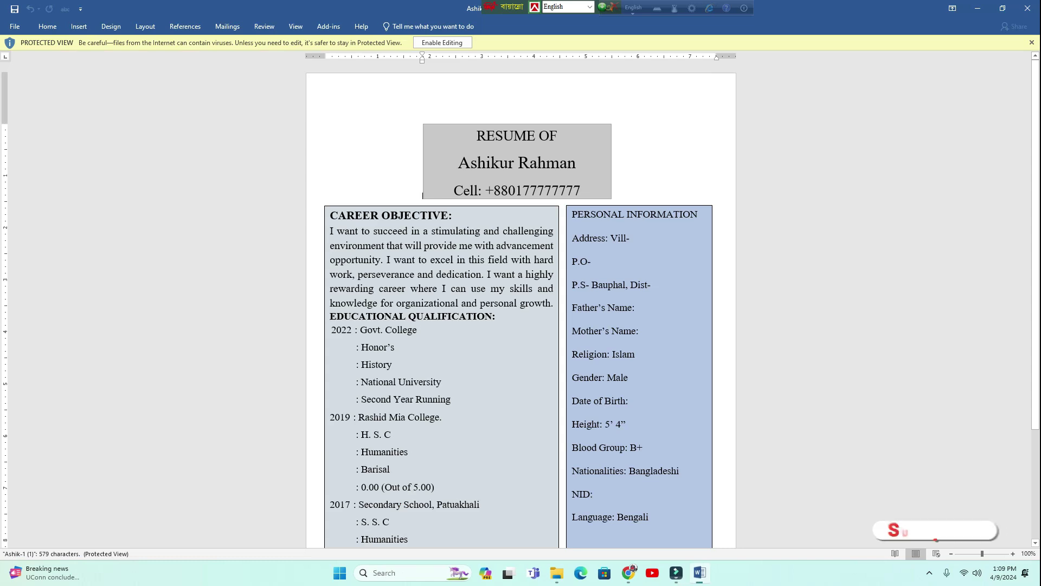
{"action": "left_click", "coordinate": [442, 42]}
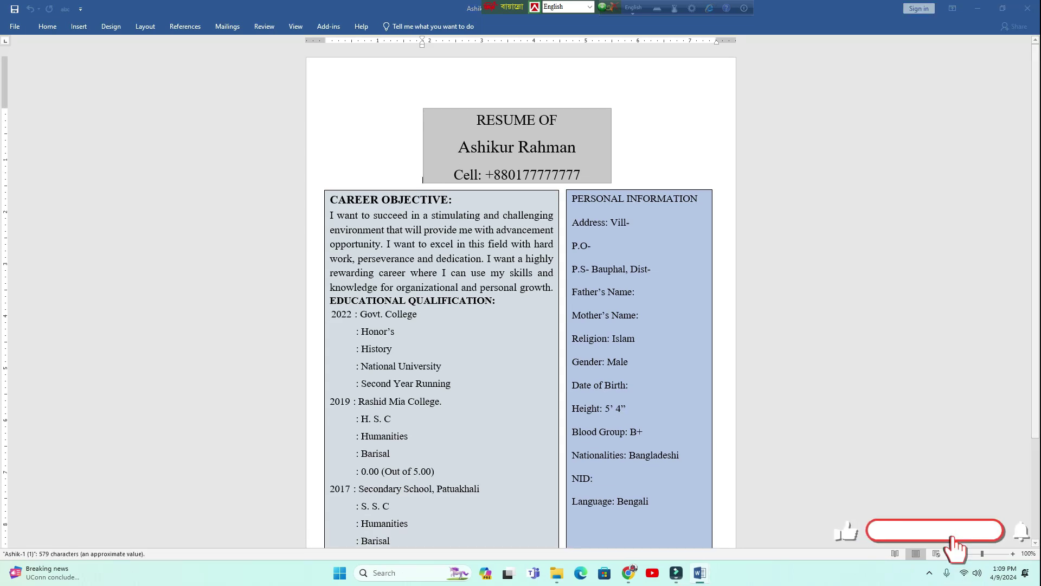
Step: Replace the final digits of the cell number in the resume's header box with new ones
{"action": "scroll", "coordinate": [520, 325], "scroll_direction": "up", "scroll_amount": 4}
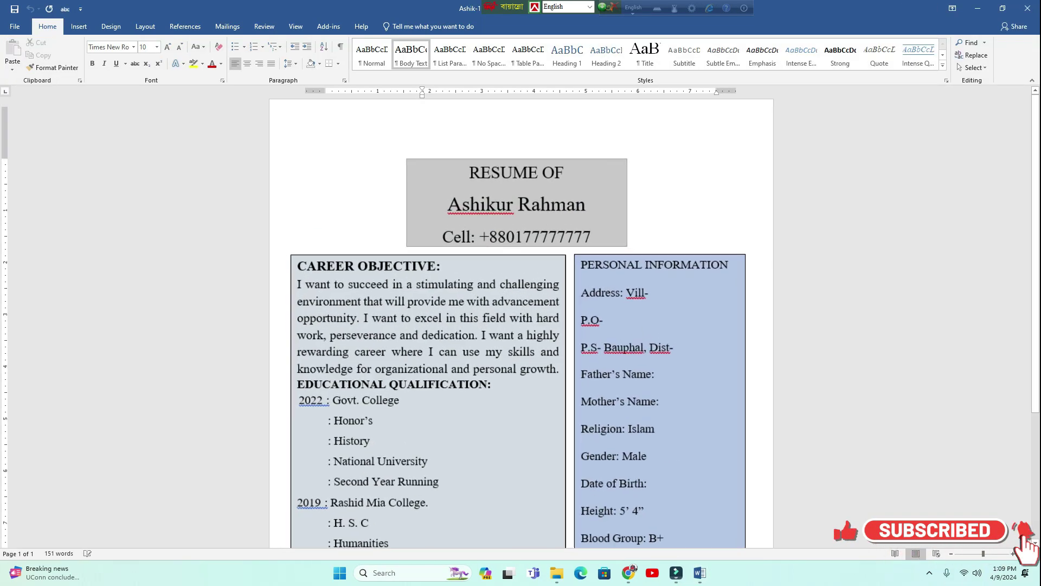
{"action": "scroll", "coordinate": [663, 378], "scroll_direction": "up", "scroll_amount": 2}
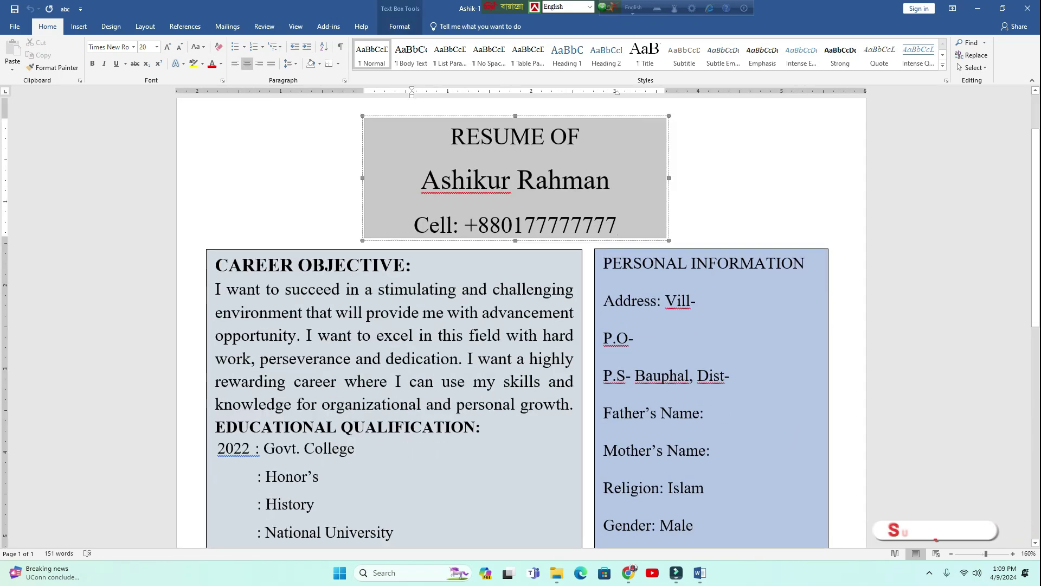
{"action": "key", "text": "BackSpace"}
{"action": "key", "text": "BackSpace"}
{"action": "key", "text": "BackSpace"}
{"action": "key", "text": "BackSpace"}
{"action": "key", "text": "BackSpace"}
{"action": "key", "text": "BackSpace"}
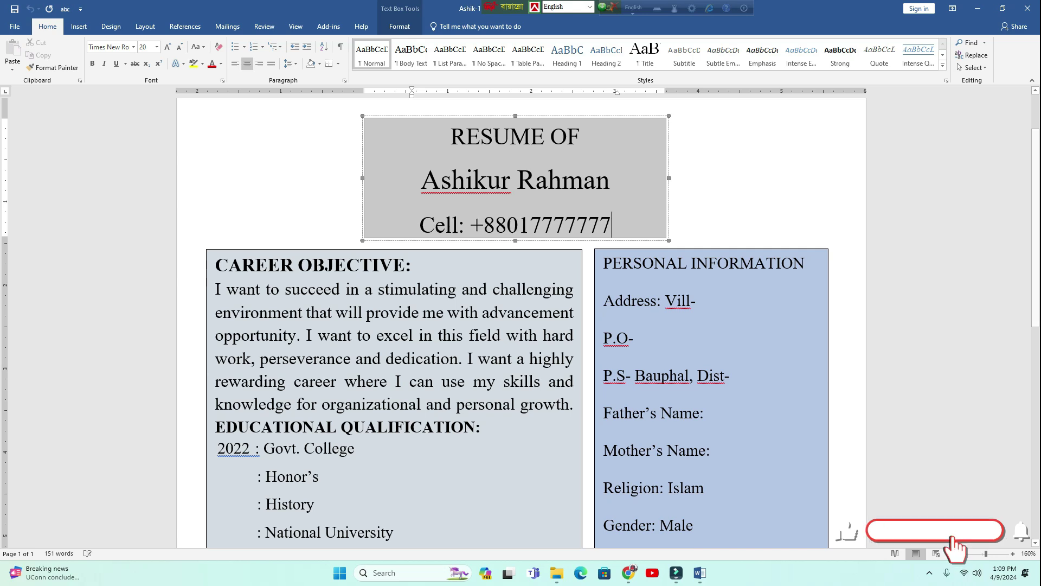
{"action": "key", "text": "BackSpace"}
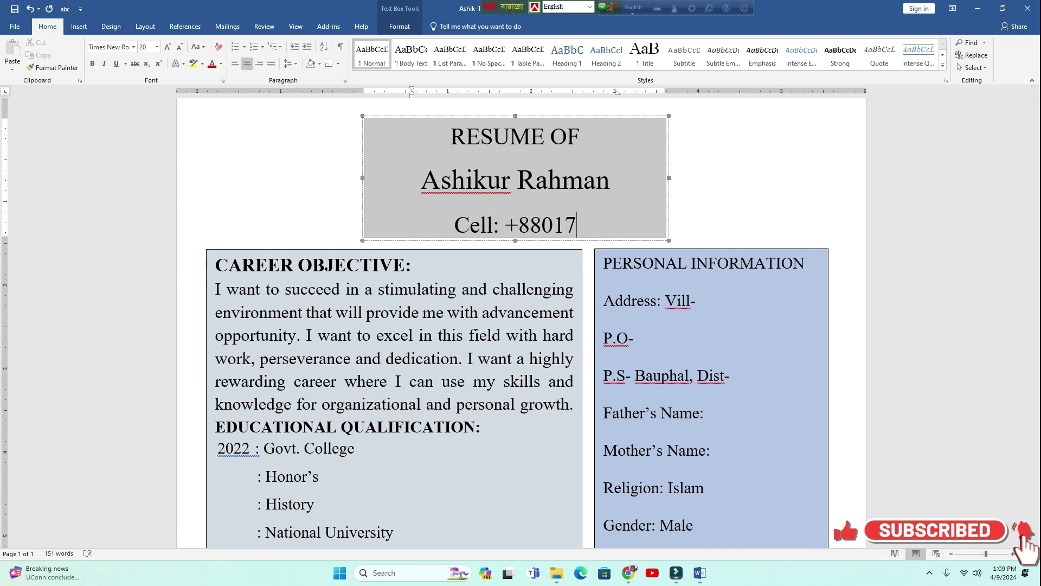
{"action": "type", "text": "017556"}
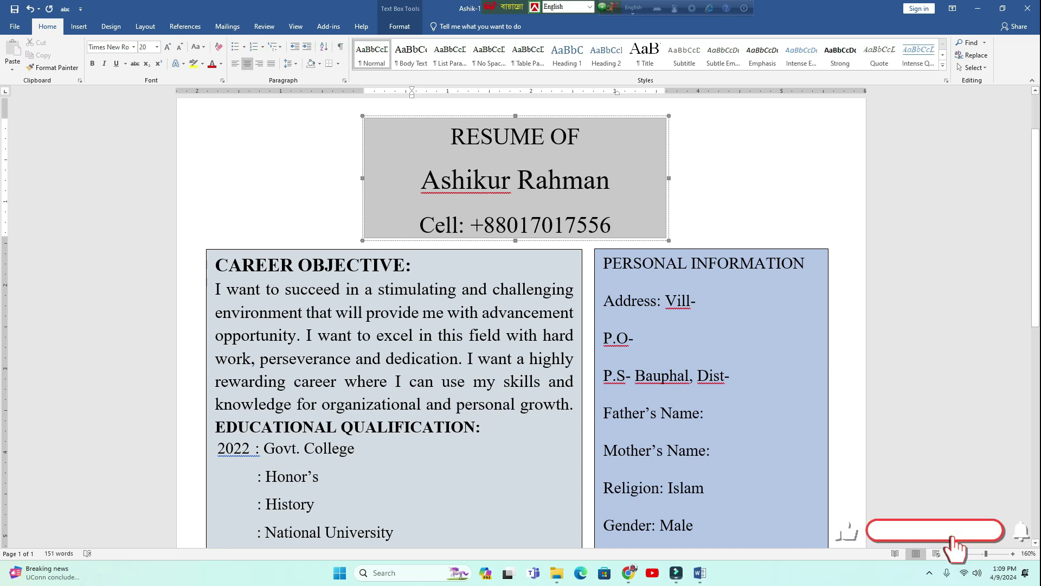
{"action": "left_click_drag", "start_coordinate": [610, 179], "coordinate": [516, 179]}
{"action": "left_click", "coordinate": [536, 179]}
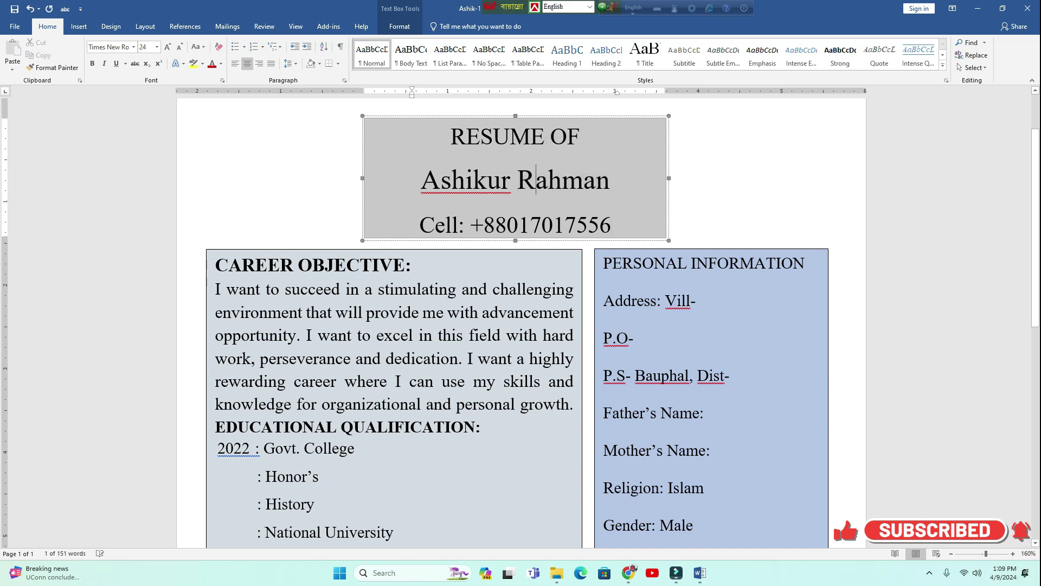
Step: Change the year of the Govt. College entry under Educational Qualification to 2023
{"action": "scroll", "coordinate": [520, 320], "scroll_direction": "down", "scroll_amount": 3}
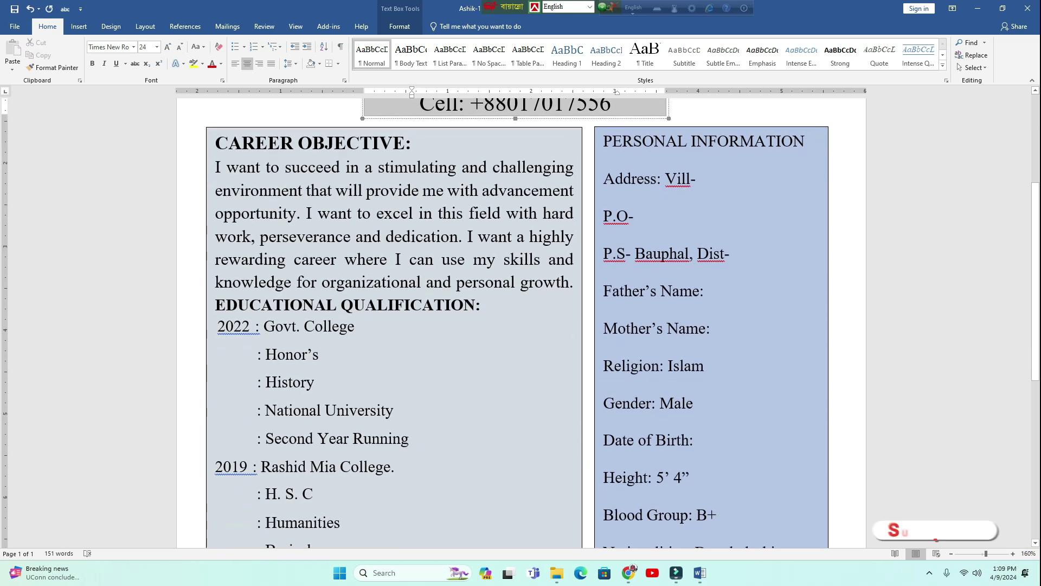
{"action": "left_click", "coordinate": [250, 326]}
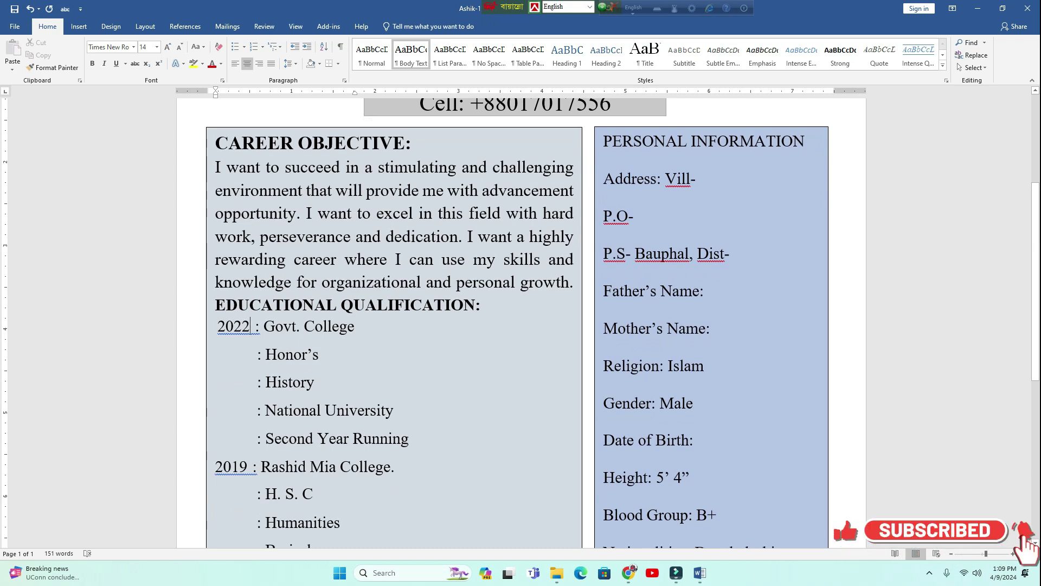
{"action": "key", "text": "BackSpace"}
{"action": "type", "text": "3"}
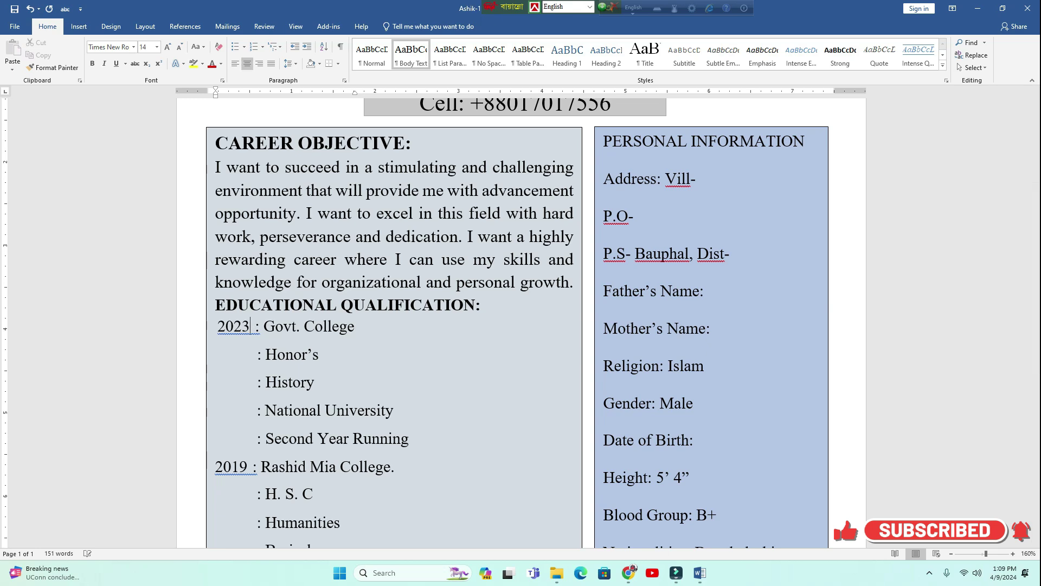
Step: Look through the converted resume's header, career objective, education and personal information sections to check the text and layout
{"action": "scroll", "coordinate": [520, 326], "scroll_direction": "down", "scroll_amount": 1}
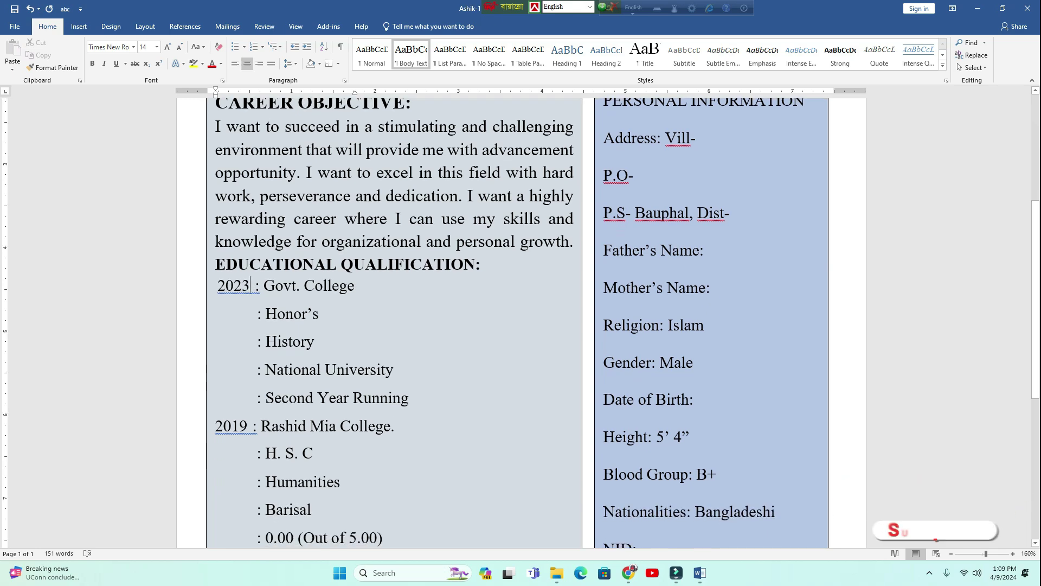
{"action": "scroll", "coordinate": [521, 326], "scroll_direction": "down", "scroll_amount": 2}
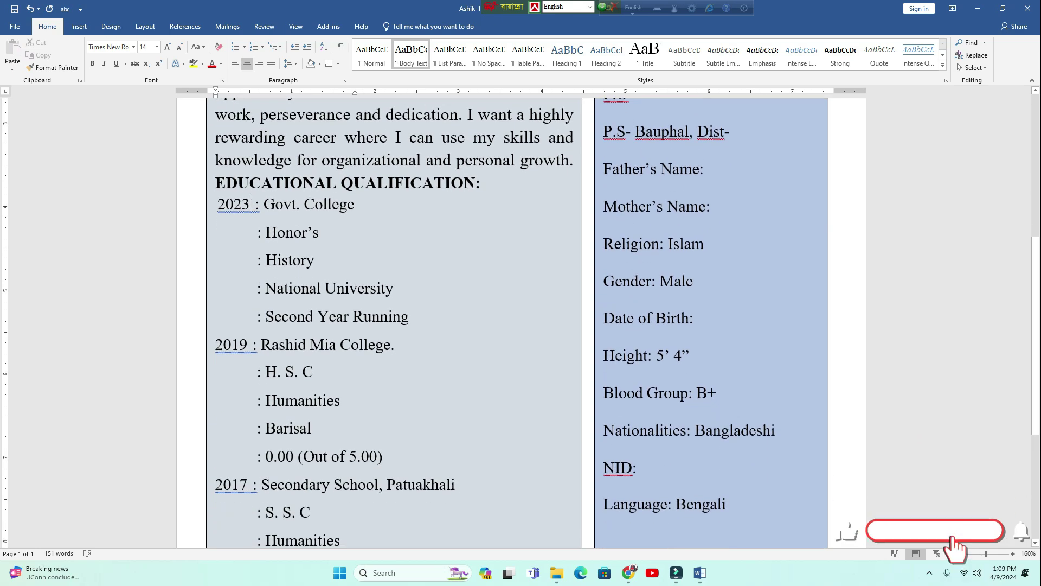
{"action": "scroll", "coordinate": [521, 325], "scroll_direction": "down", "scroll_amount": 2}
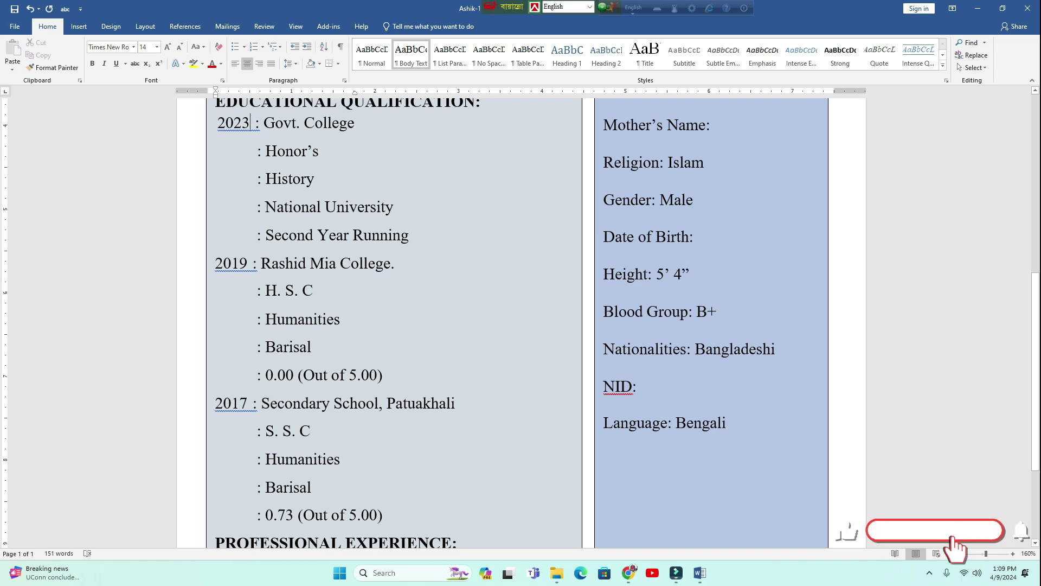
{"action": "scroll", "coordinate": [520, 326], "scroll_direction": "up", "scroll_amount": 3}
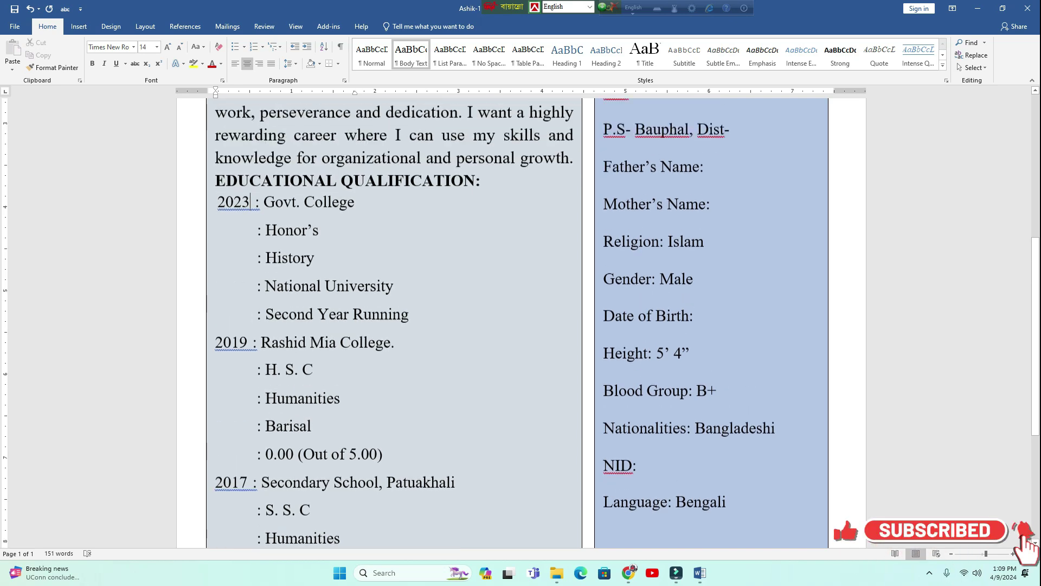
{"action": "scroll", "coordinate": [662, 175], "scroll_direction": "up", "scroll_amount": 2}
{"action": "scroll", "coordinate": [662, 174], "scroll_direction": "up", "scroll_amount": 8}
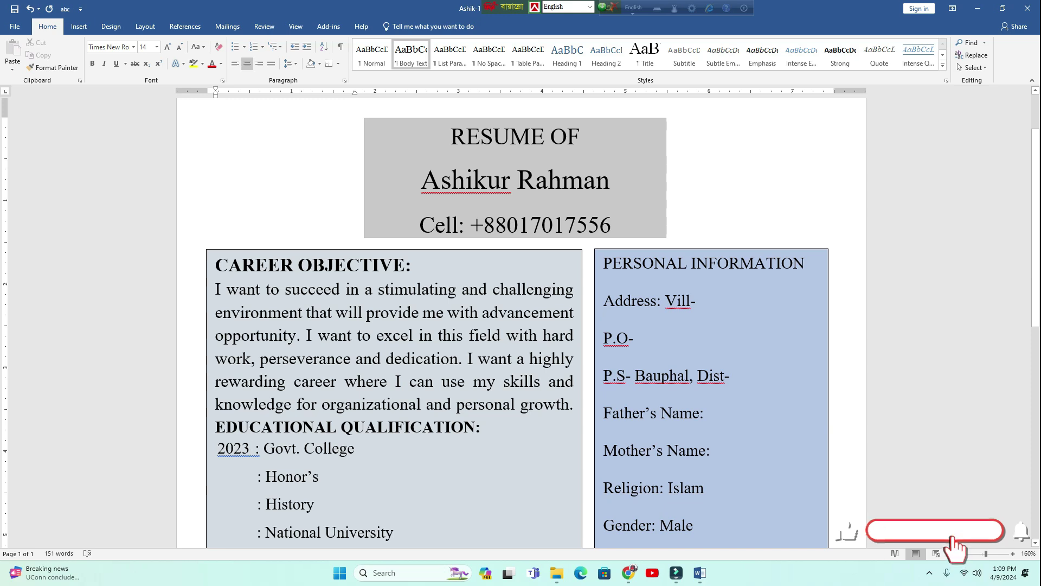
{"action": "left_click", "coordinate": [411, 265]}
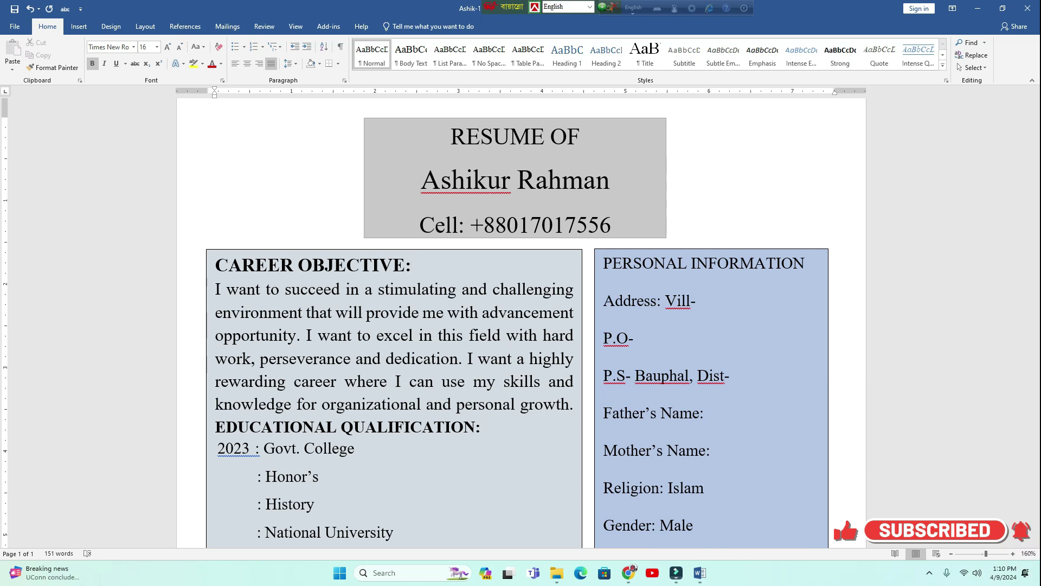
{"action": "scroll", "coordinate": [621, 323], "scroll_direction": "down", "scroll_amount": 1}
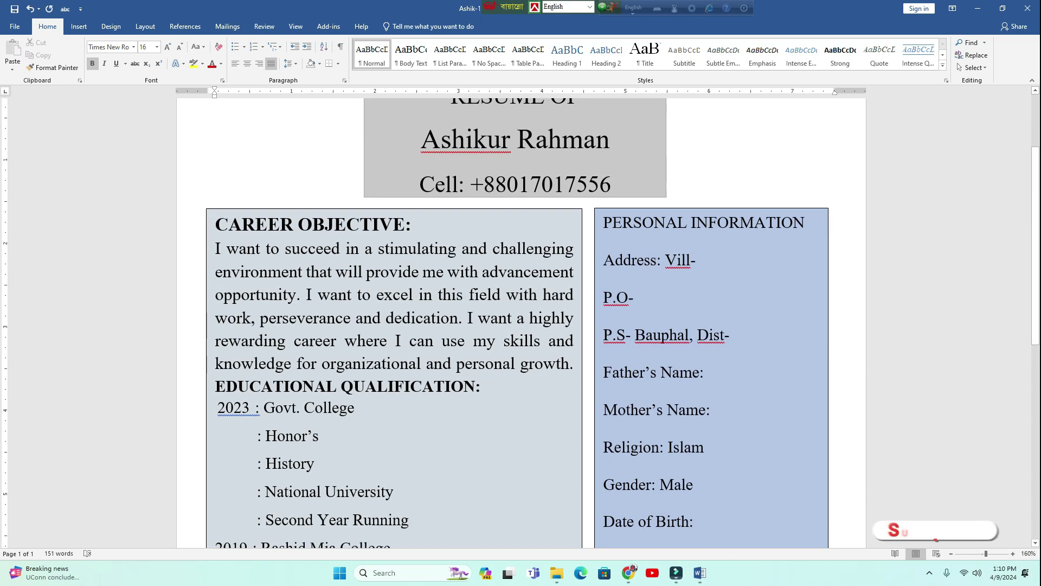
{"action": "scroll", "coordinate": [521, 326], "scroll_direction": "up", "scroll_amount": 3}
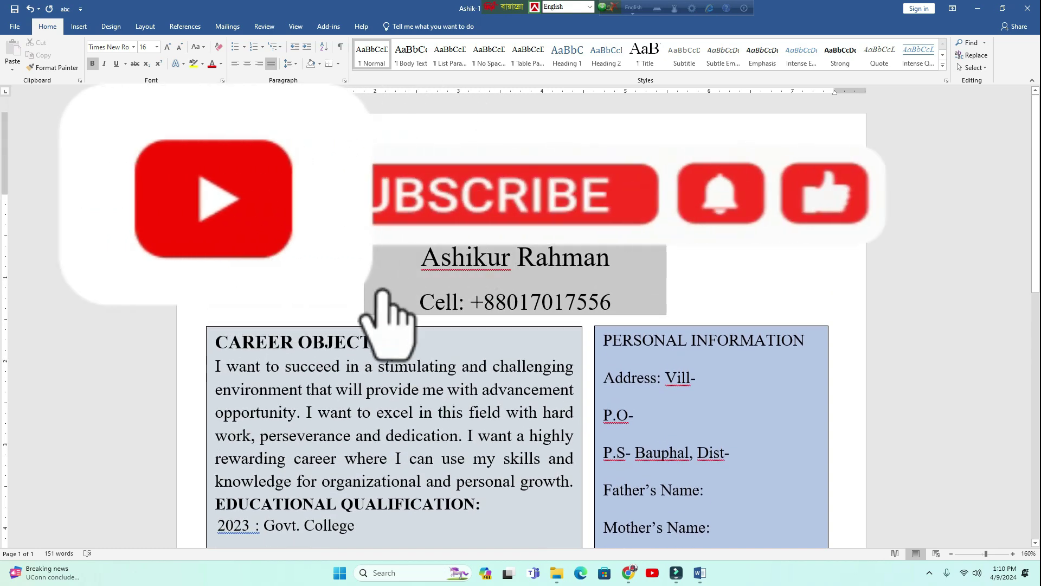